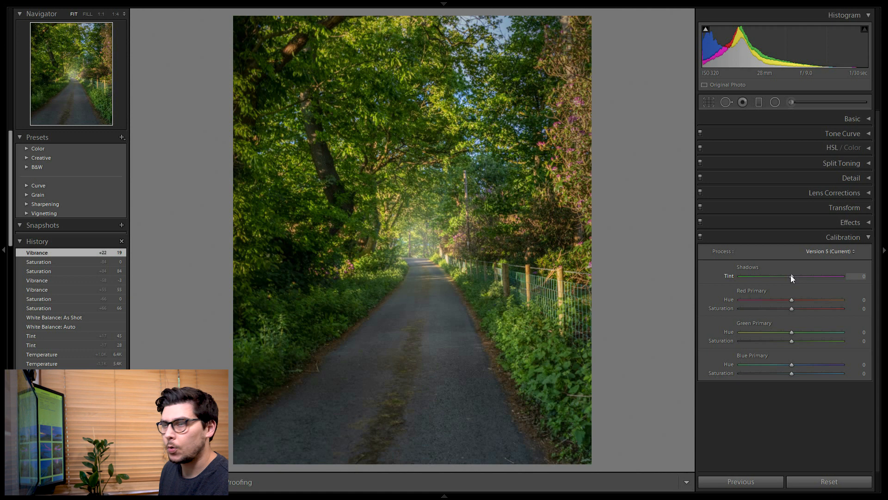
- Try the calibration Shadows tint toward green and magenta, and settle it at +22
left_click_drag(776, 276, 775, 276)
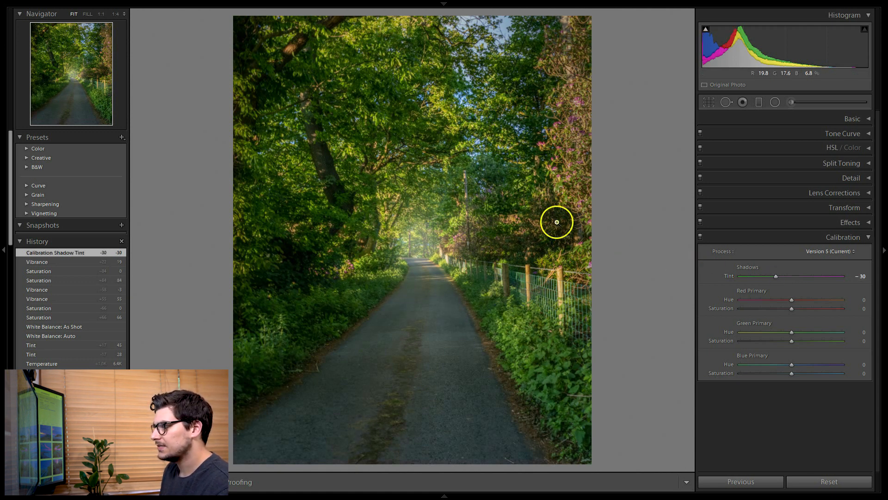
left_click_drag(776, 275, 835, 279)
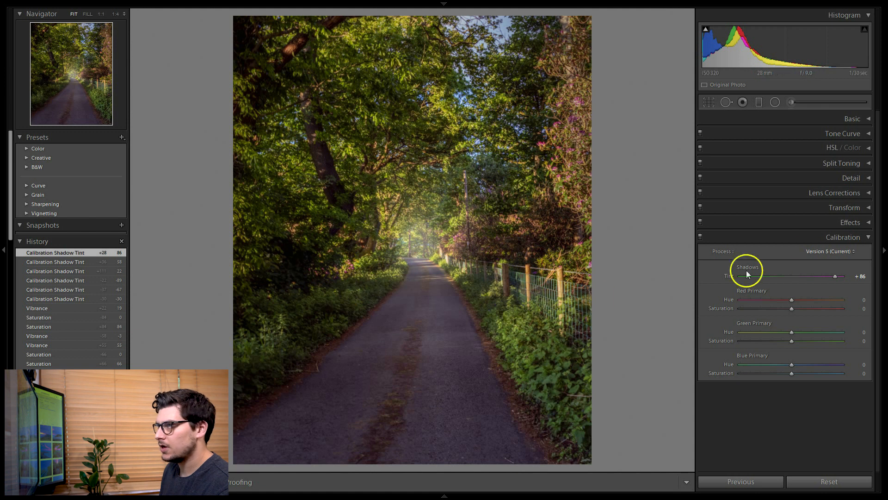
mouse_move(836, 278)
left_mouse_down()
mouse_move(815, 279)
mouse_move(842, 278)
left_mouse_up()
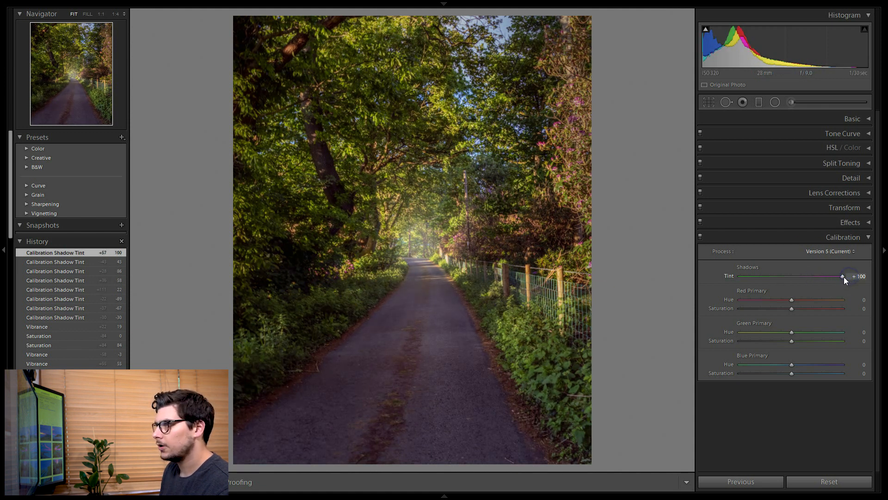
left_click_drag(841, 276, 803, 277)
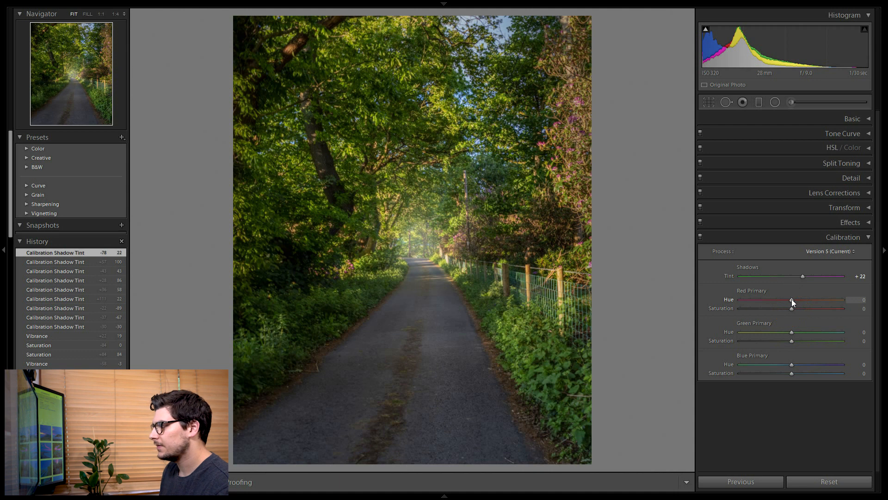
- Try the Red Primary calibration hue at its extremes of +100 and −100
left_click_drag(792, 299, 748, 301)
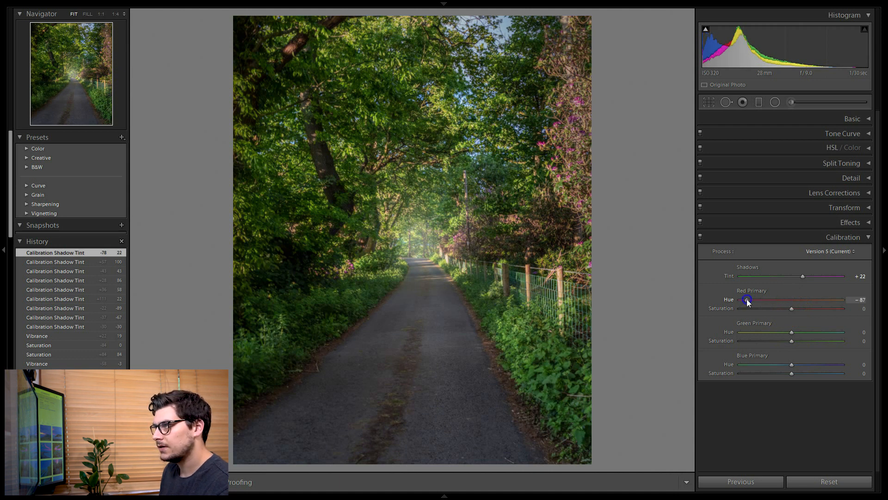
left_click_drag(851, 300, 850, 300)
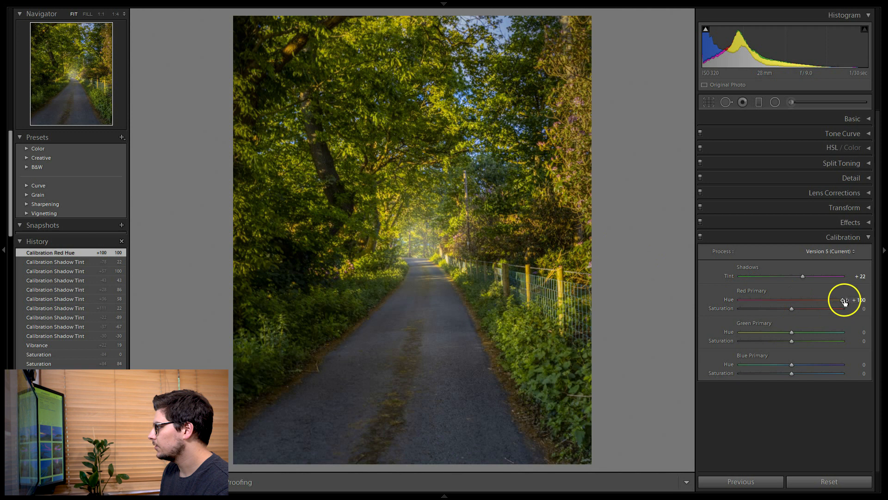
left_click_drag(691, 299, 635, 294)
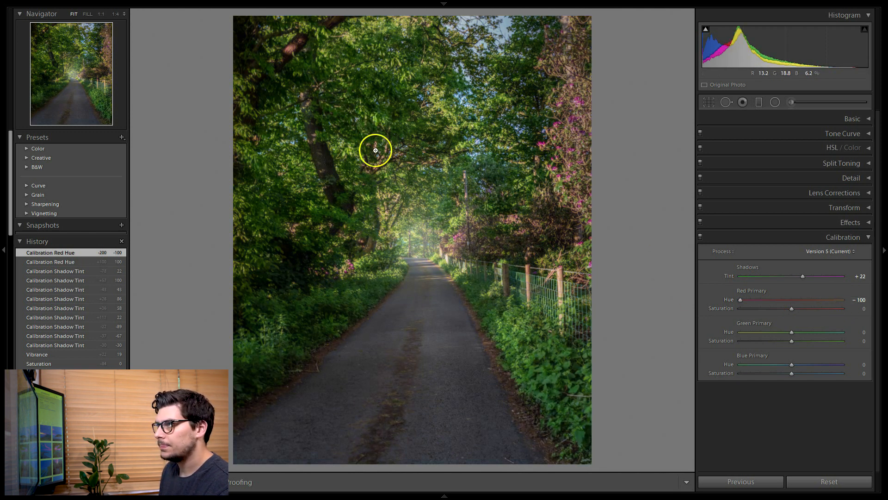
left_click_drag(742, 300, 699, 303)
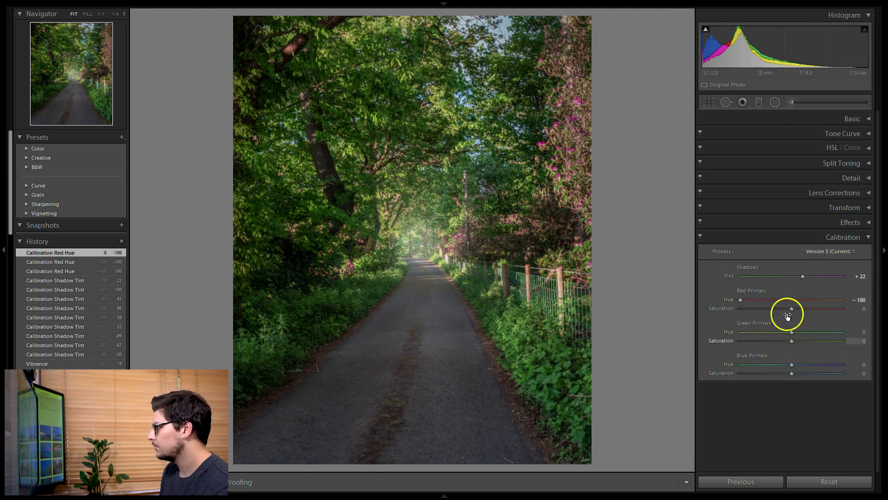
- Try the Red Primary saturation at +100 and −100, and reset the Red Primary hue and saturation to 0
left_click_drag(791, 308, 871, 315)
left_click(739, 299)
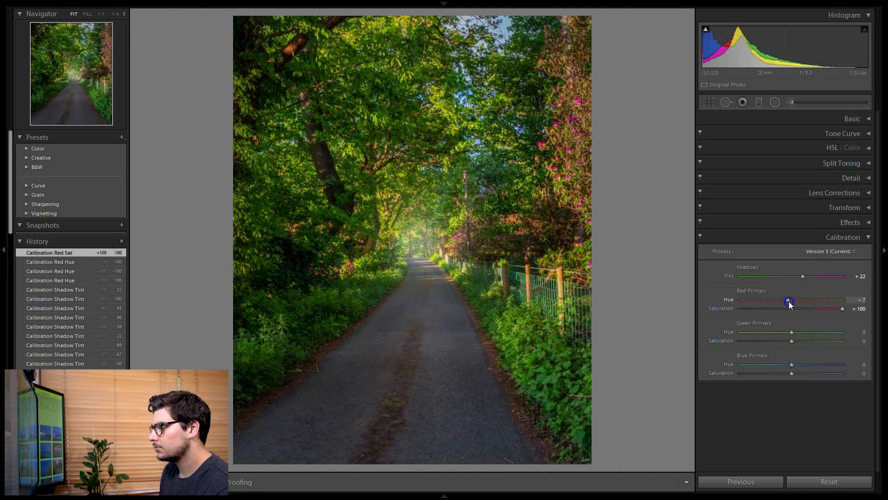
left_click_drag(794, 301, 795, 302)
left_click_drag(687, 305, 662, 305)
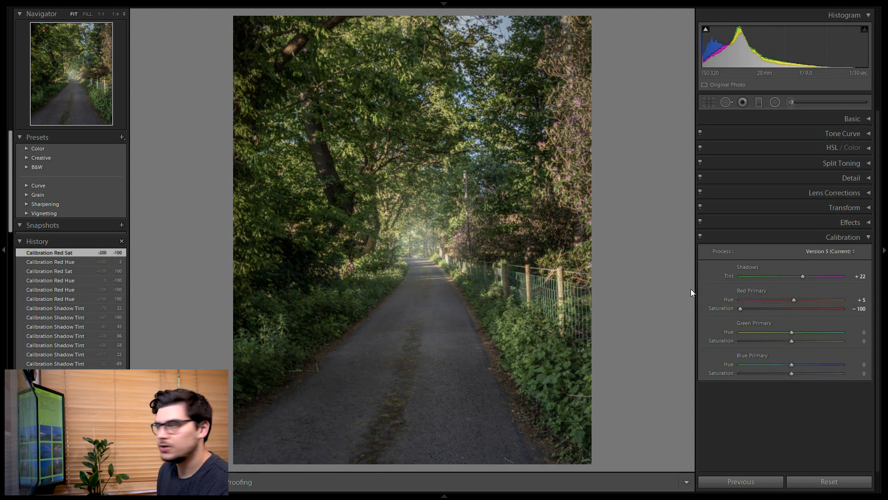
double_click(732, 299)
double_click(728, 307)
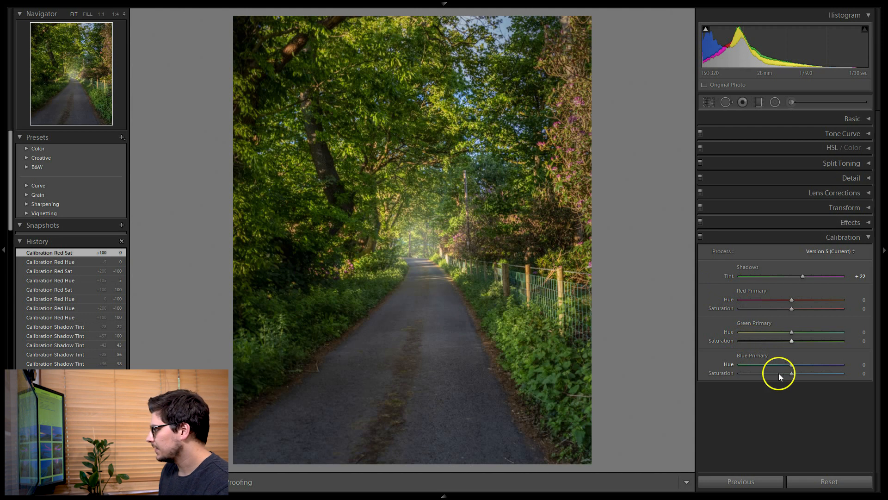
- Set the Blue Primary calibration to hue −51 and saturation +38
left_click_drag(792, 373, 821, 374)
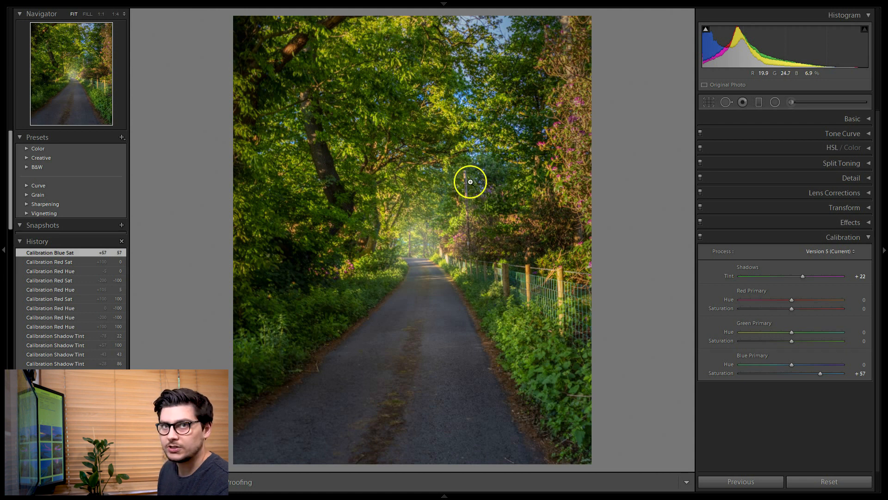
left_click_drag(821, 373, 818, 375)
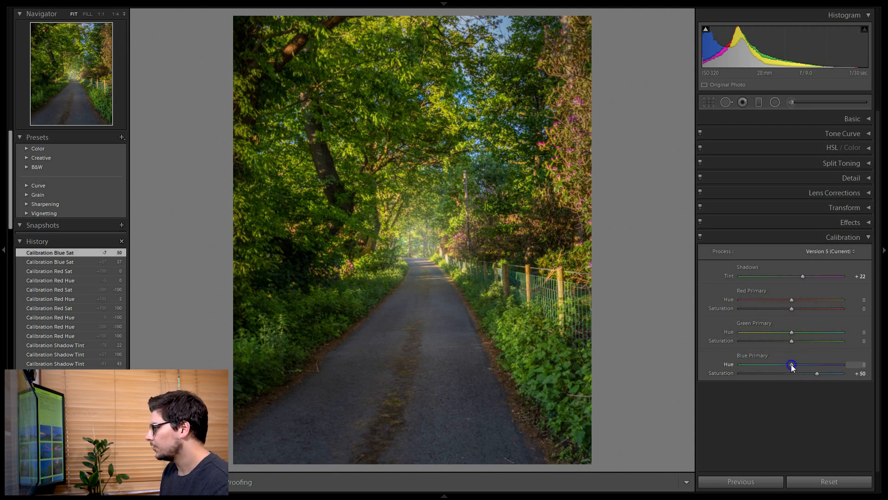
left_click_drag(764, 366, 753, 366)
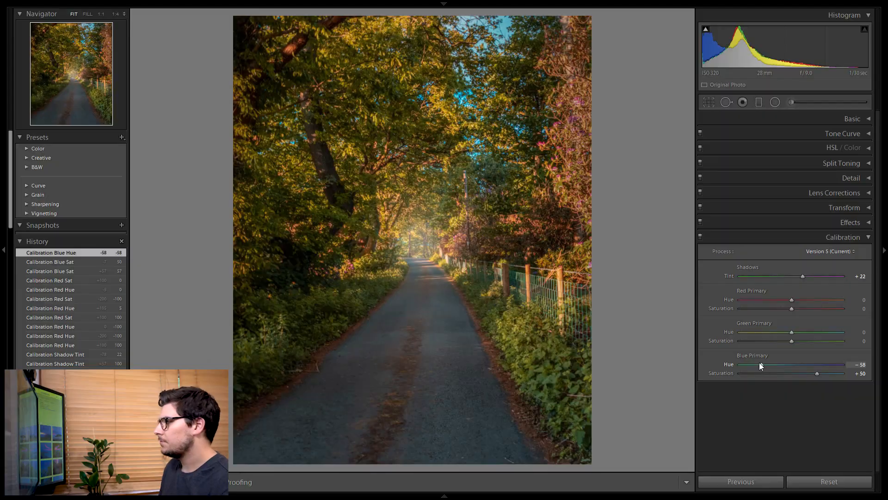
mouse_move(761, 364)
left_mouse_down()
mouse_move(794, 367)
mouse_move(770, 365)
left_mouse_up()
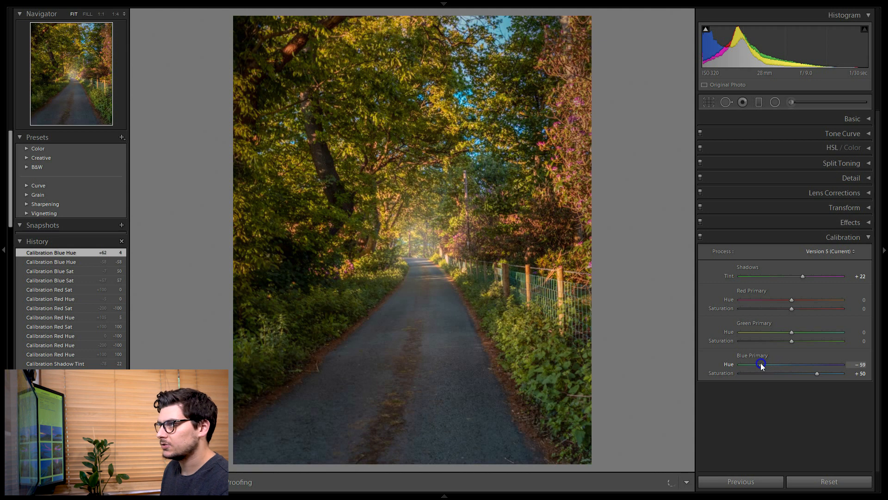
left_click_drag(760, 365, 760, 365)
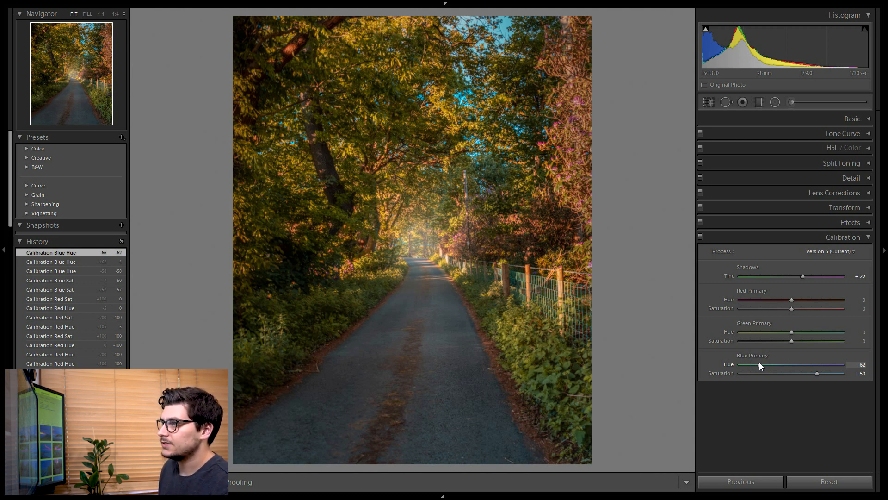
left_click_drag(759, 365, 764, 365)
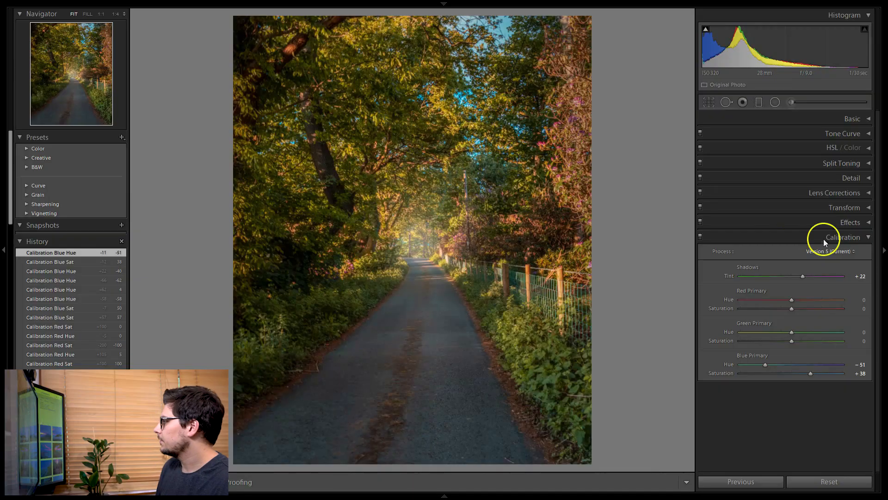
- Examine the HSL / Color adjustments, looking through the Color view and the HSL hue, saturation and luminance controls
left_click(868, 237)
left_click(863, 150)
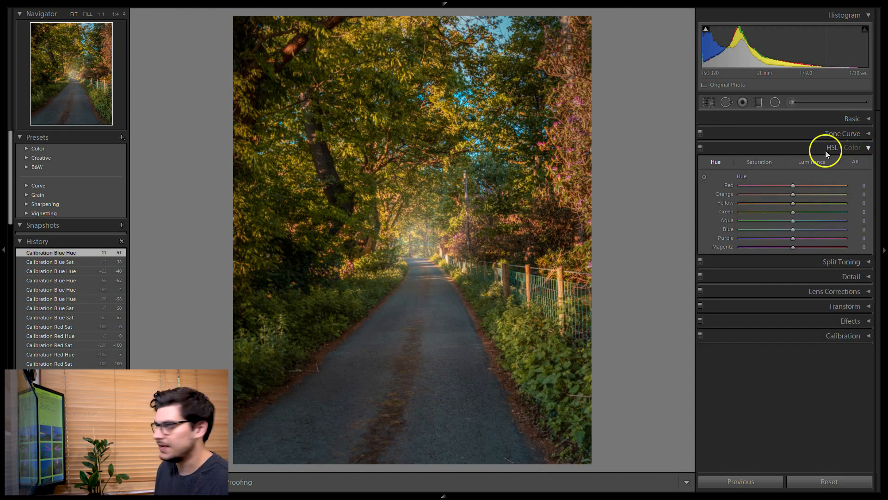
left_click(833, 144)
left_click(851, 146)
left_click(847, 146)
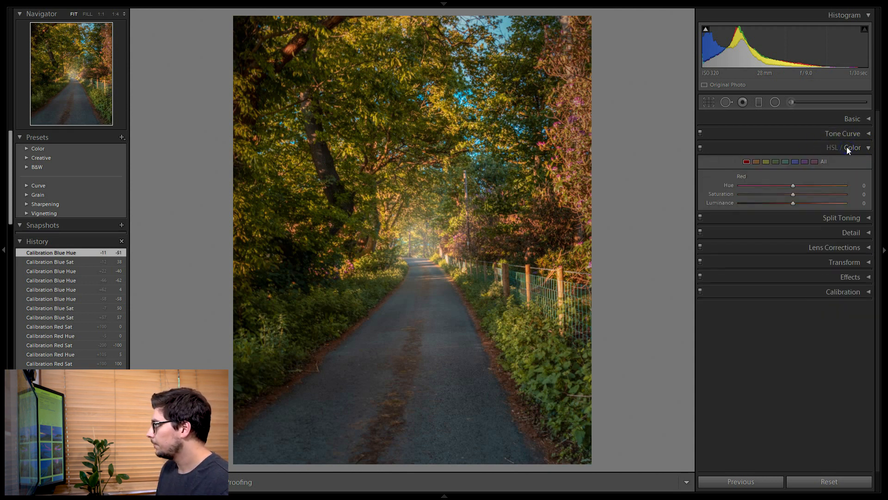
left_click(839, 146)
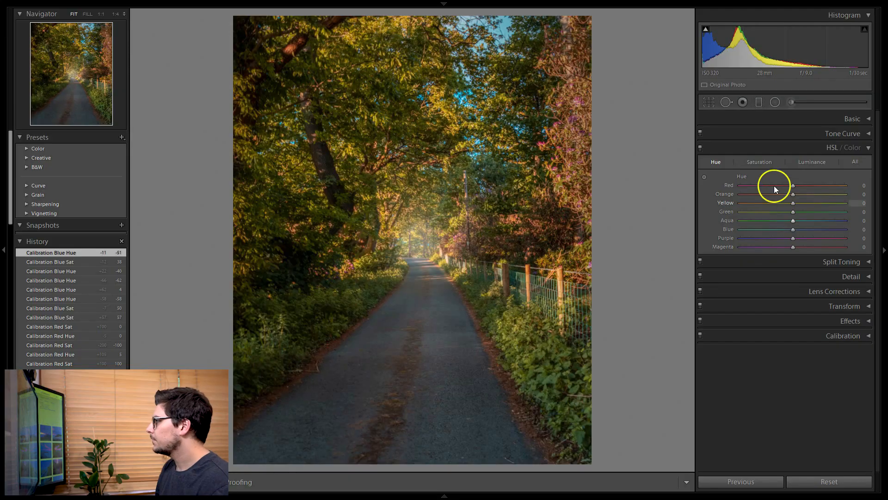
left_click(767, 160)
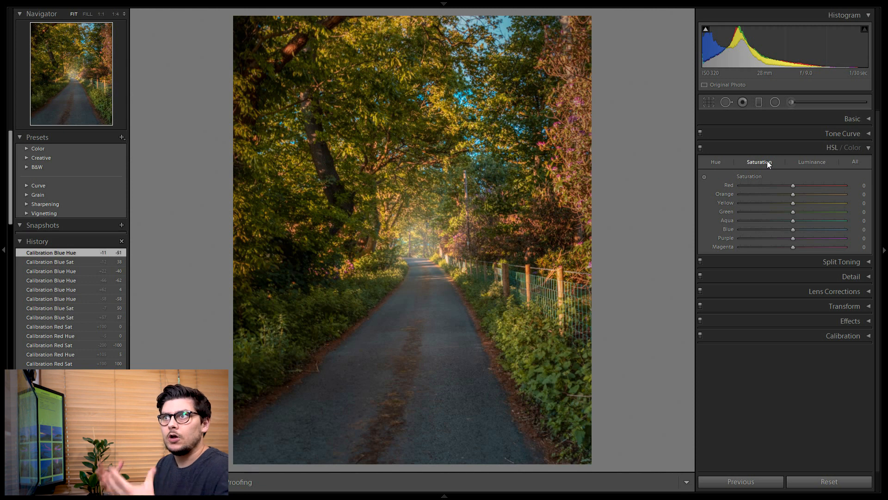
left_click(821, 164)
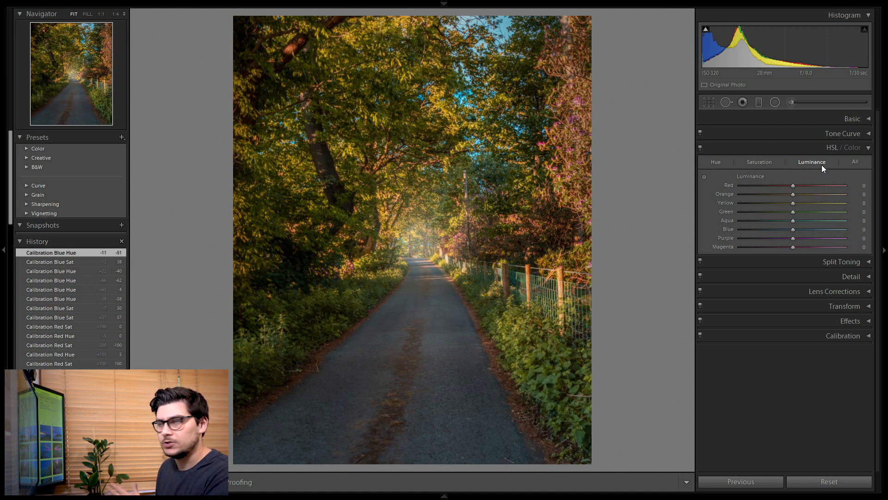
- Shift the HSL hue to −37 for yellow and +29 for green
left_click(716, 163)
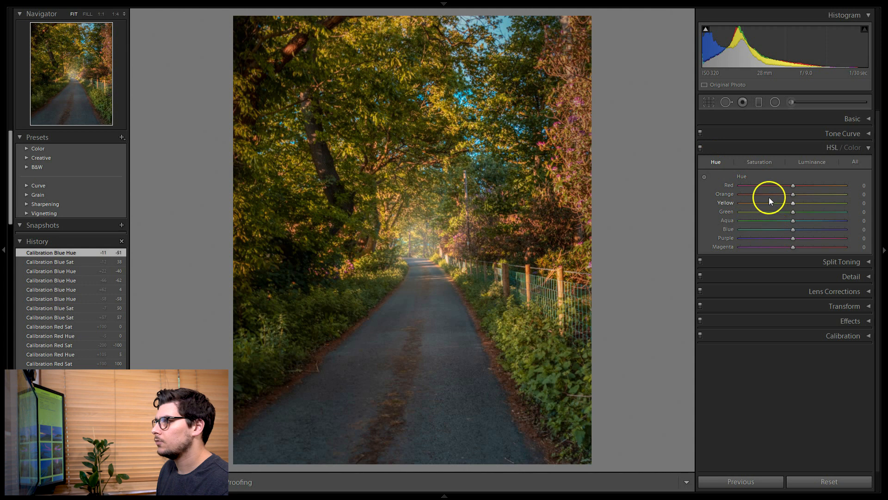
left_click_drag(792, 205, 813, 212)
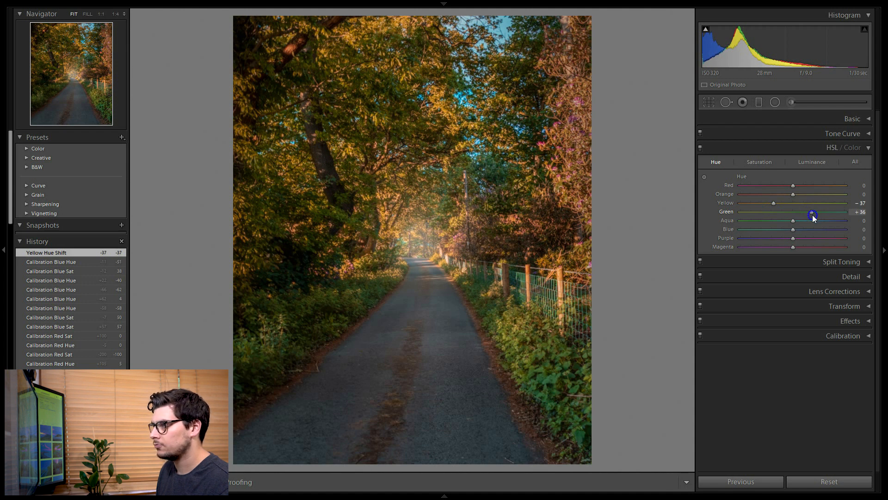
left_click_drag(808, 215, 806, 216)
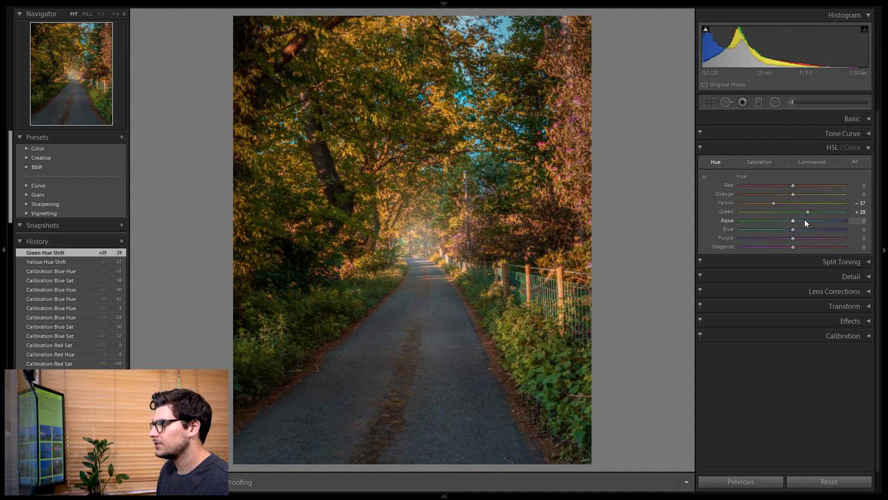
- Set the HSL saturation to −100 for blue and aqua, +22 for orange and red, +30 for purple and +31 for magenta
left_click(763, 162)
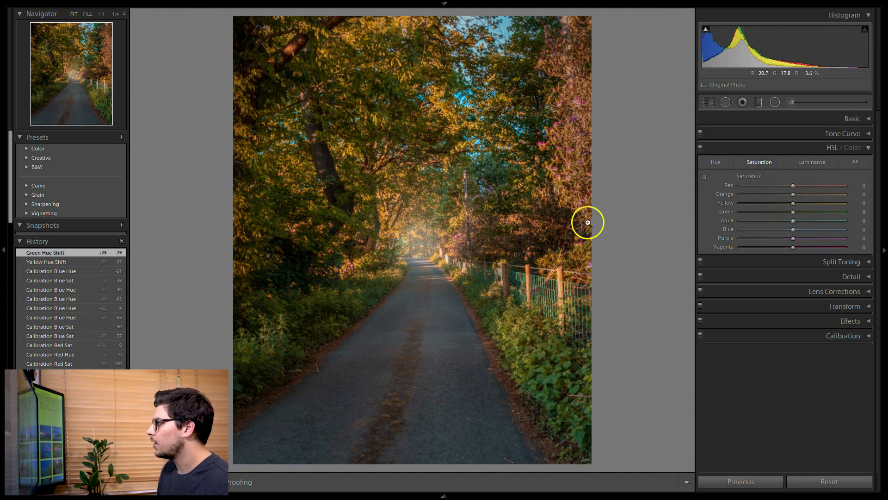
left_click_drag(792, 229, 693, 226)
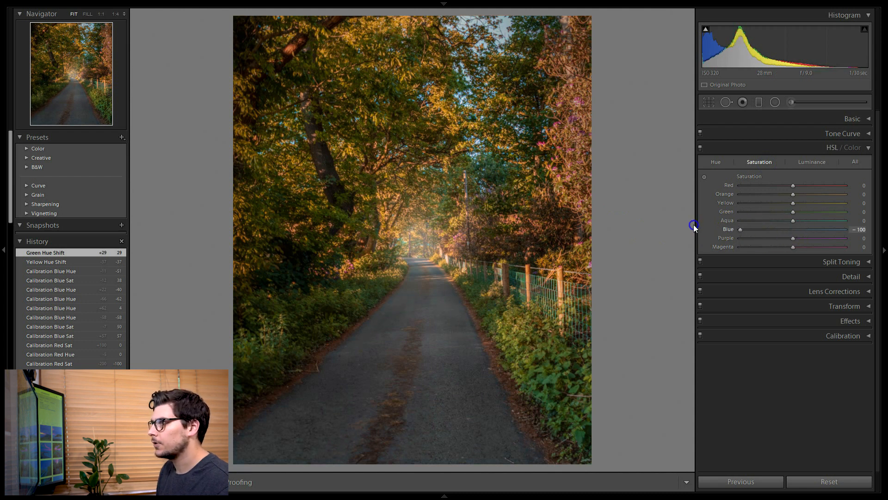
left_click_drag(793, 220, 717, 222)
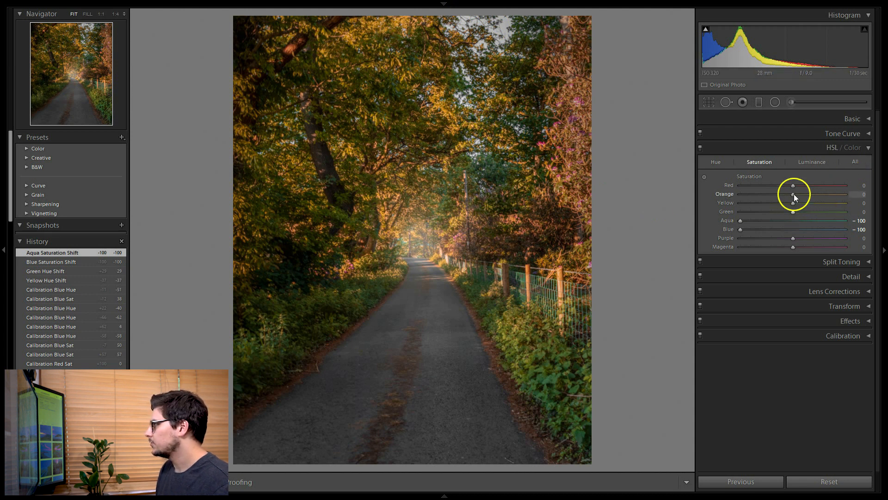
left_click_drag(805, 194, 805, 193)
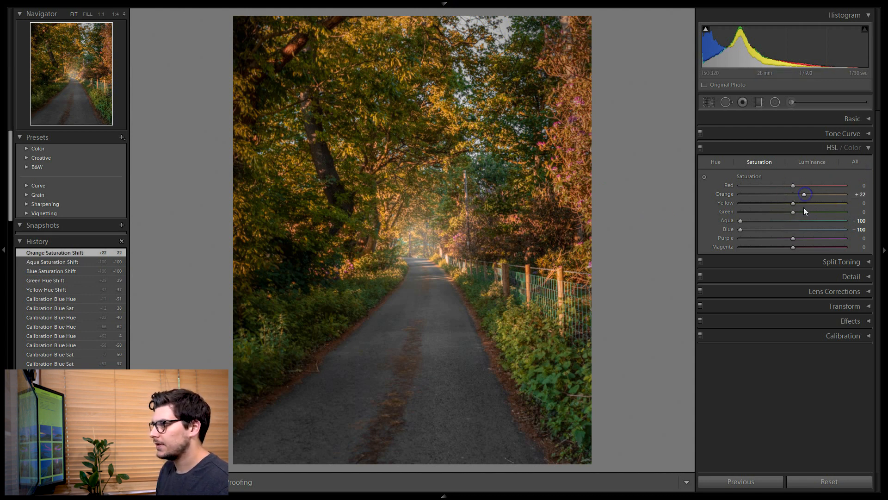
mouse_move(795, 240)
left_mouse_down()
mouse_move(808, 238)
mouse_move(811, 248)
left_mouse_up()
left_click_drag(793, 185, 805, 185)
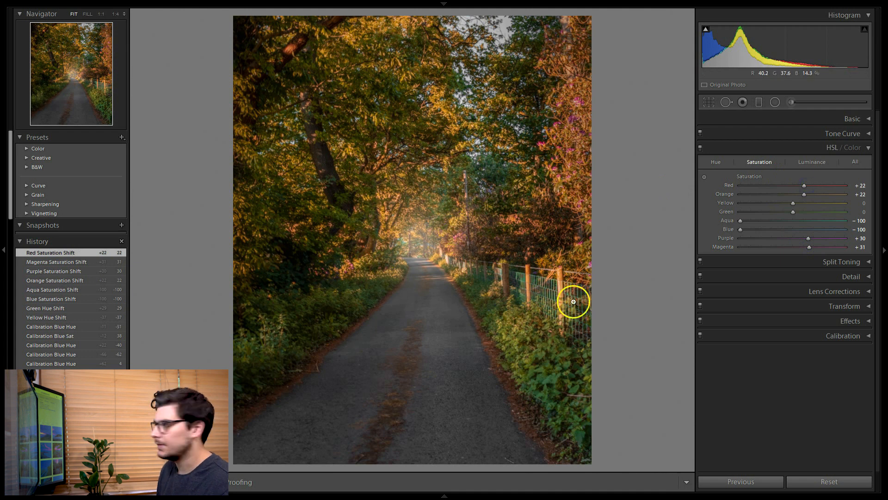
- Set the HSL luminance to −13 for red, +20 for orange, +12 for aqua, +17 for blue, −11 for purple and −15 for magenta
left_click(816, 161)
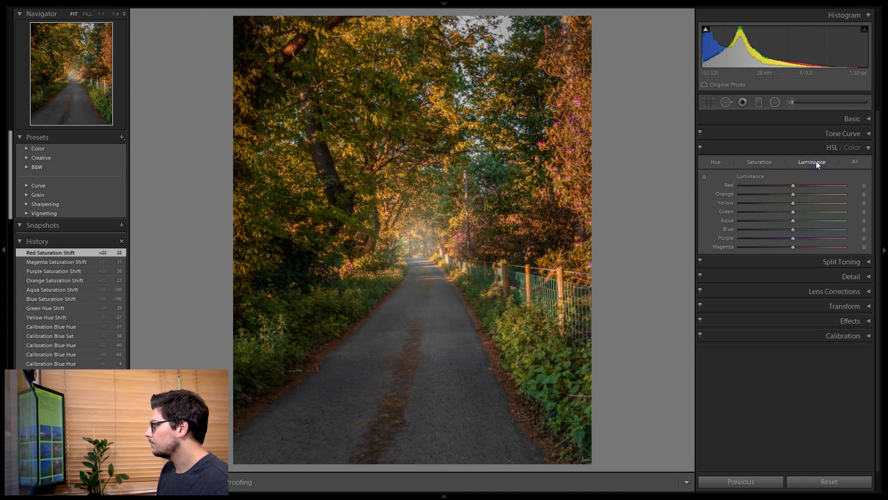
left_click_drag(793, 220, 815, 221)
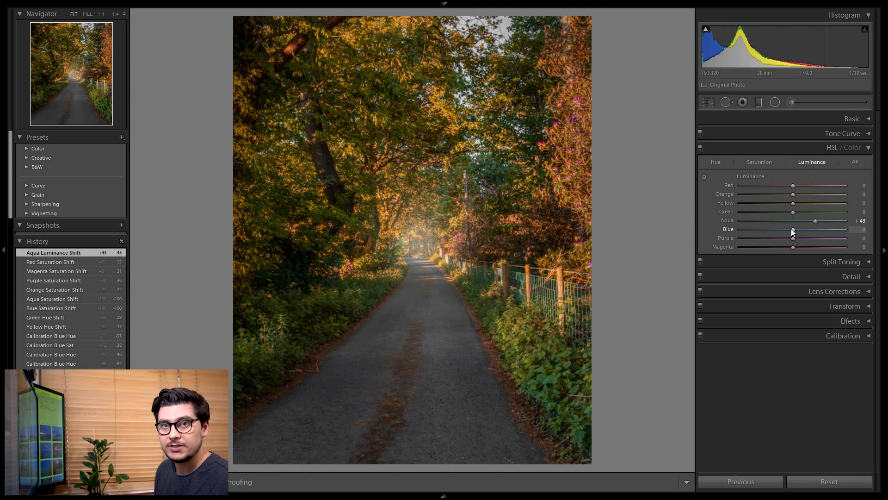
left_click_drag(793, 229, 784, 190)
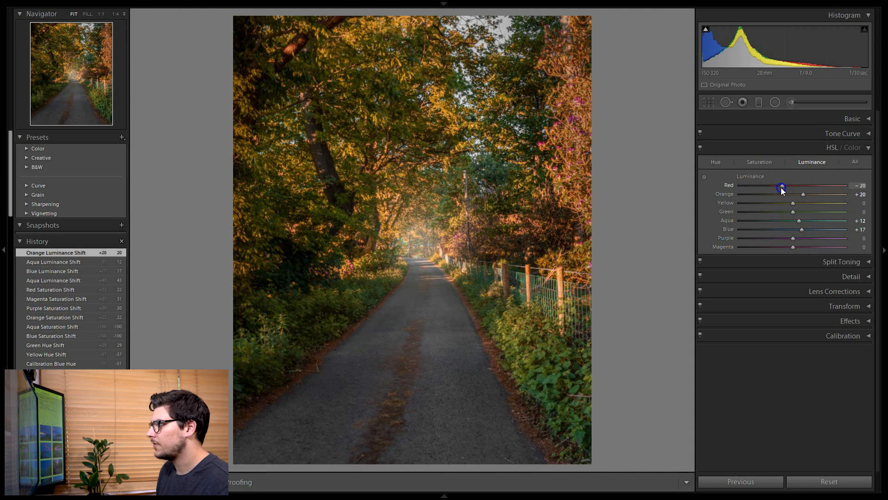
left_click_drag(792, 238, 786, 250)
left_click(792, 247)
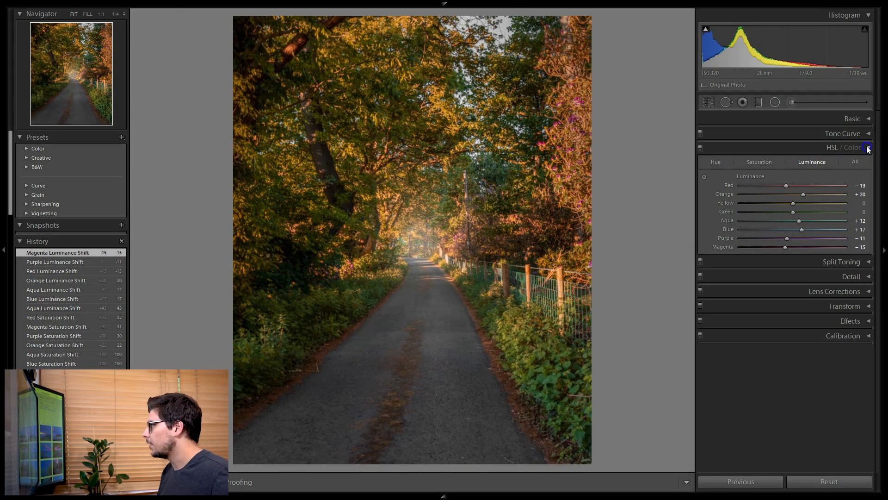
left_click(867, 146)
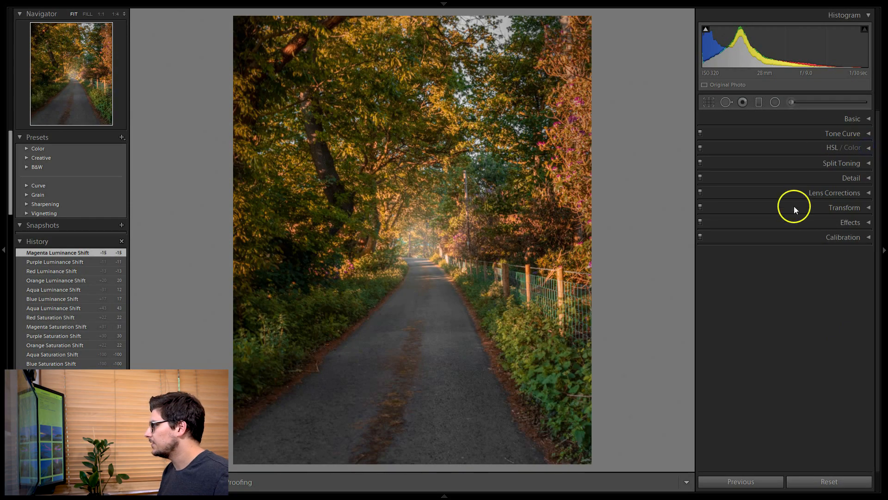
- Compare the photo with and without the HSL color adjustments
left_click(700, 147)
left_click(700, 146)
left_click(700, 147)
left_click(700, 147)
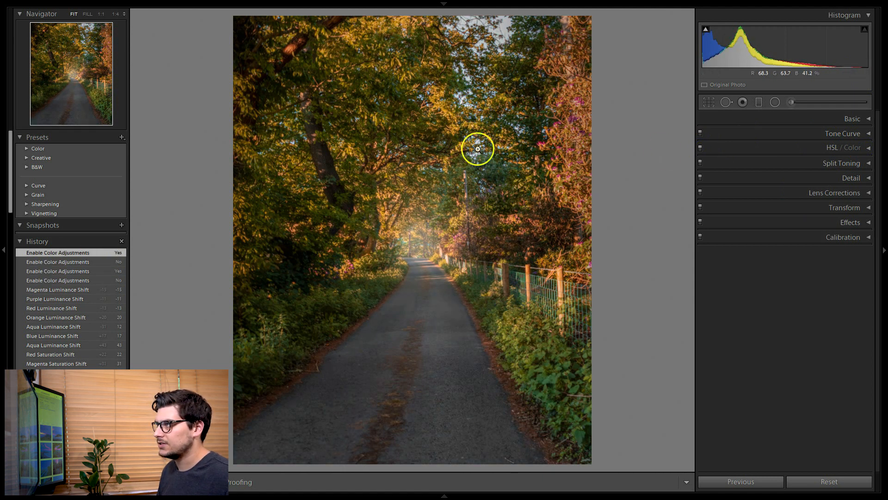
- Disable the HSL color and calibration adjustments, and reset Vibrance to 0
left_click(699, 146)
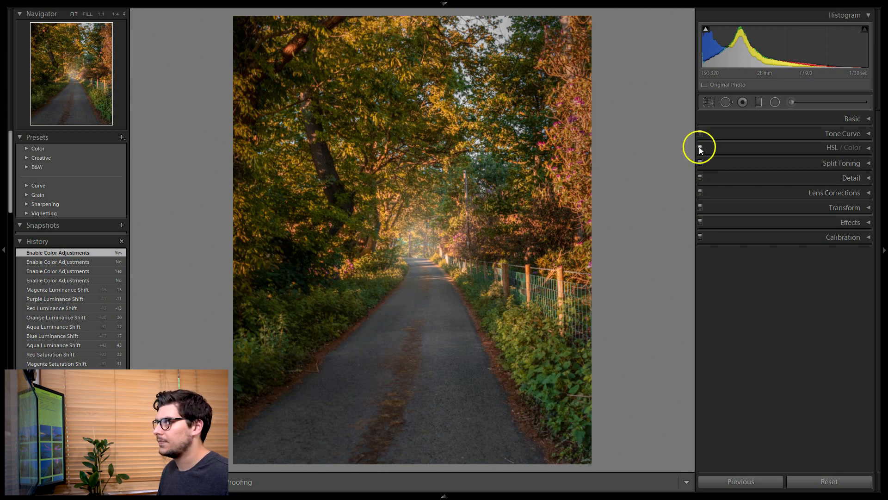
left_click(701, 236)
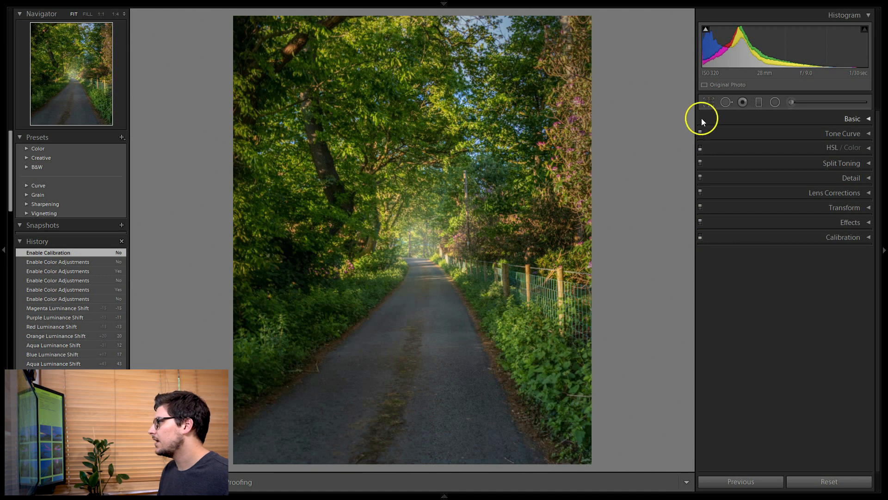
left_click(865, 119)
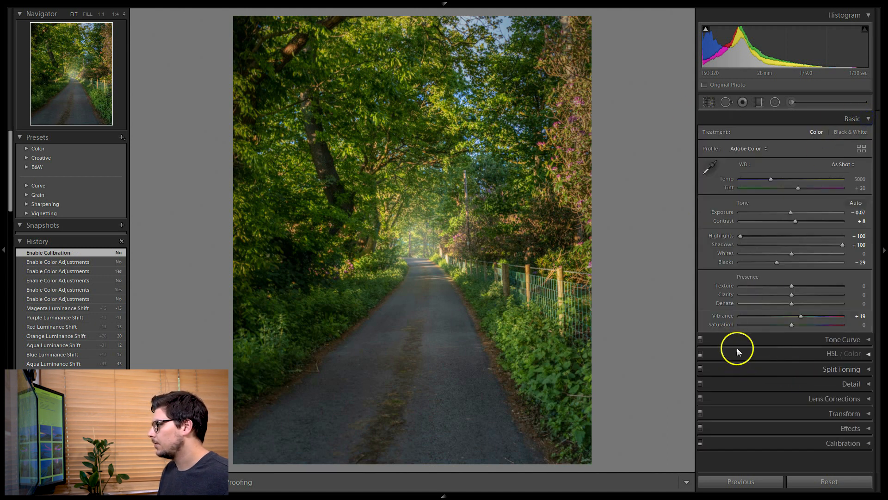
double_click(729, 316)
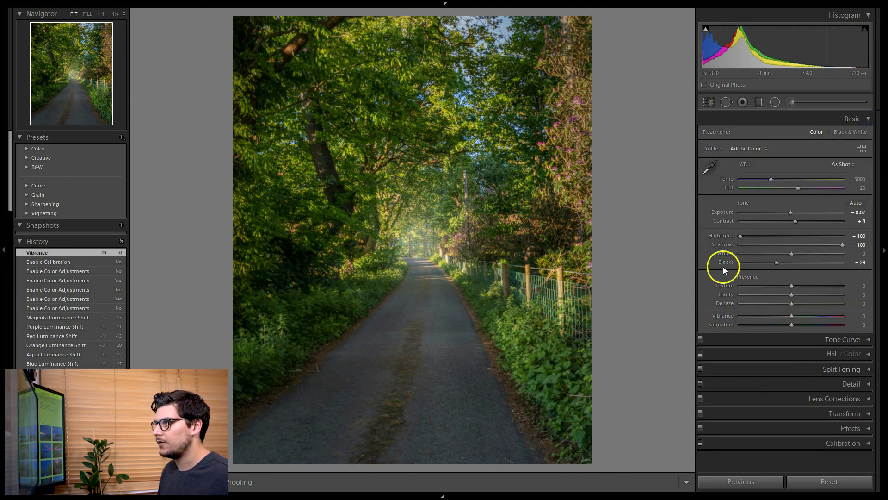